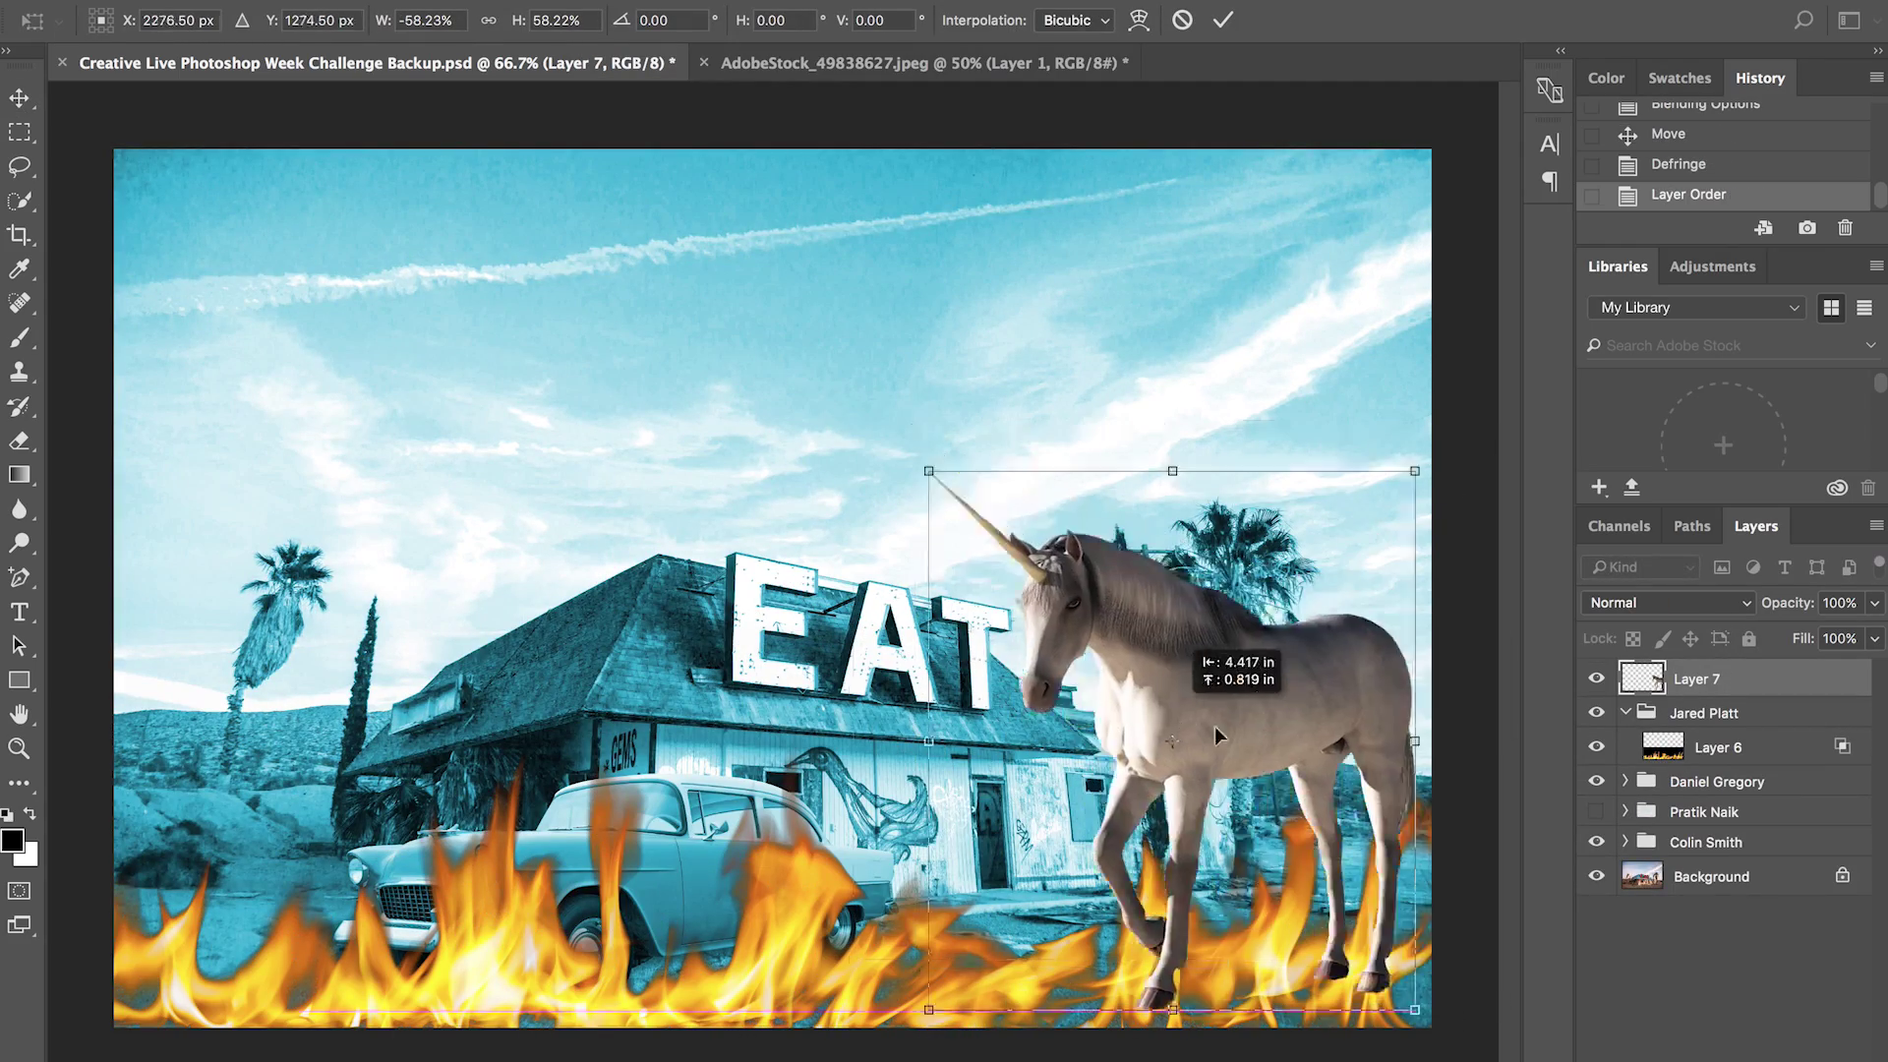
Scale the white unicorn down to fit beside the parrots in the diner scene.
drag(993, 488, 984, 675)
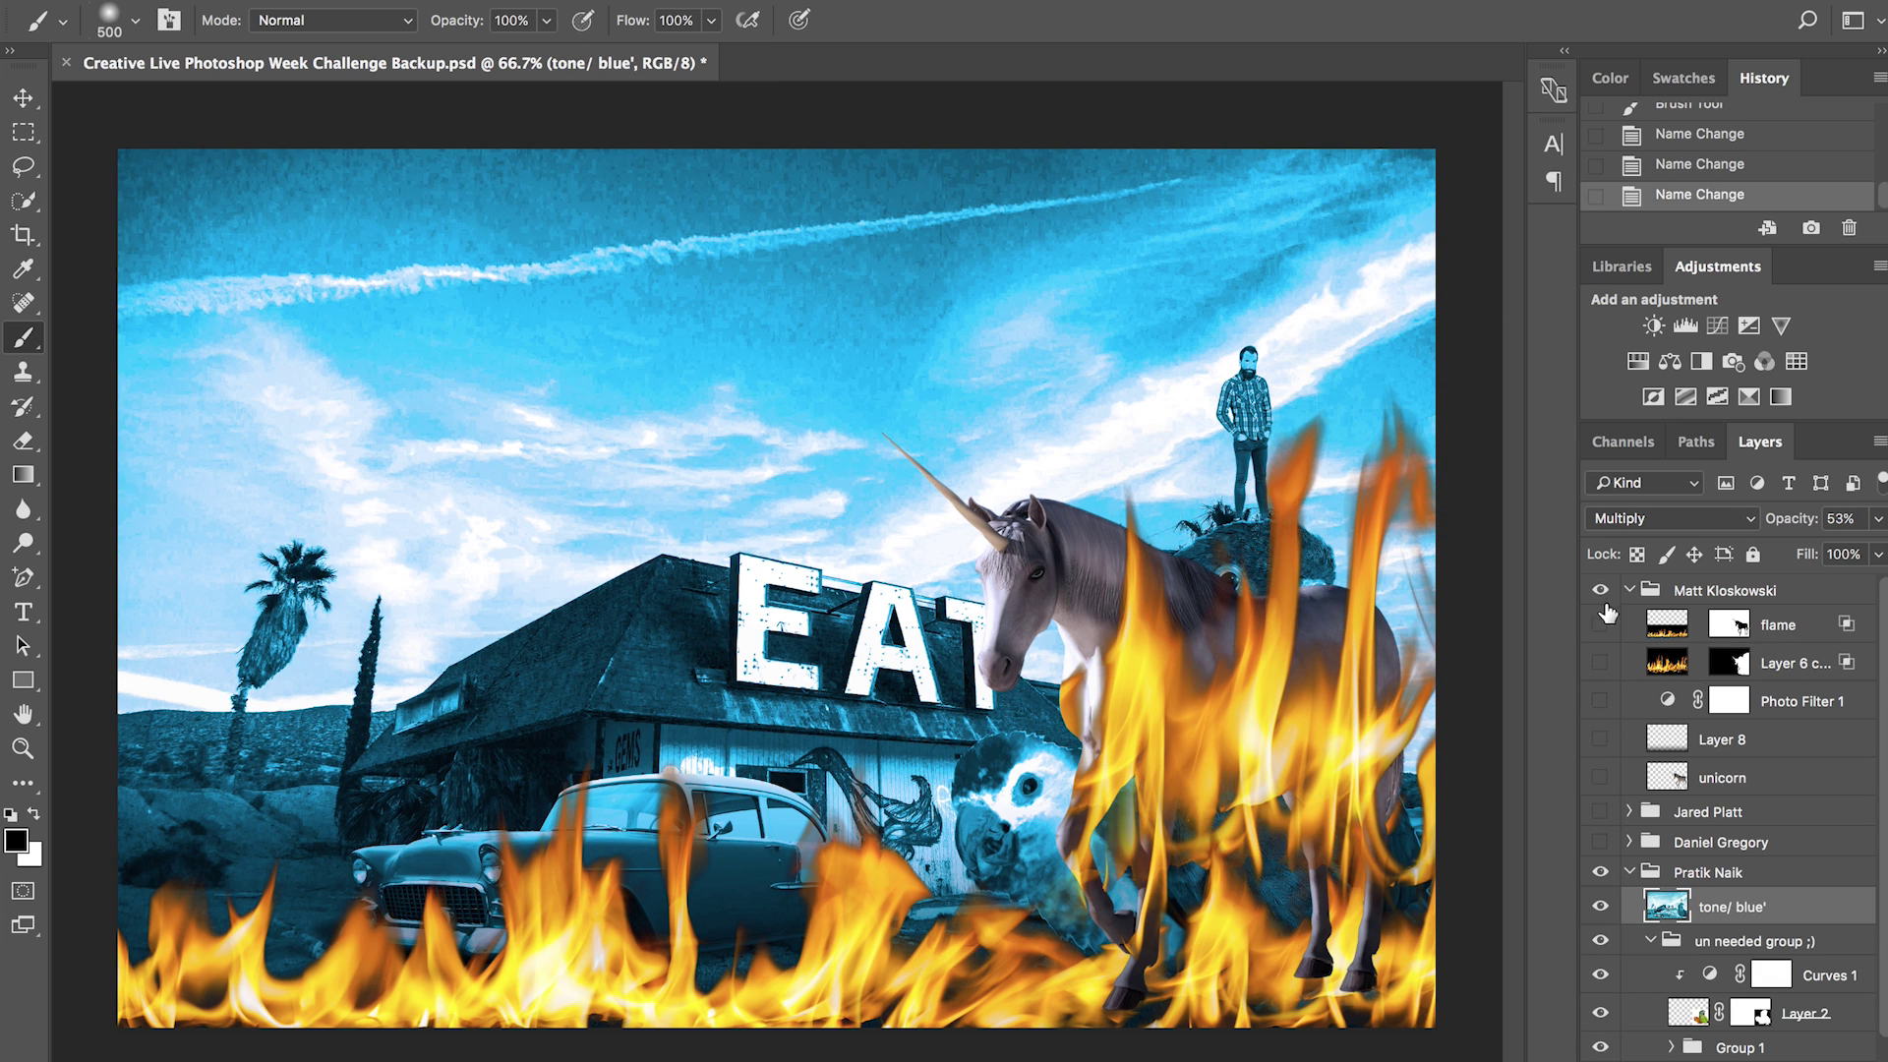
Hide the flames-and-unicorn group and hide the pasted mountains behind a black layer mask.
click(1601, 592)
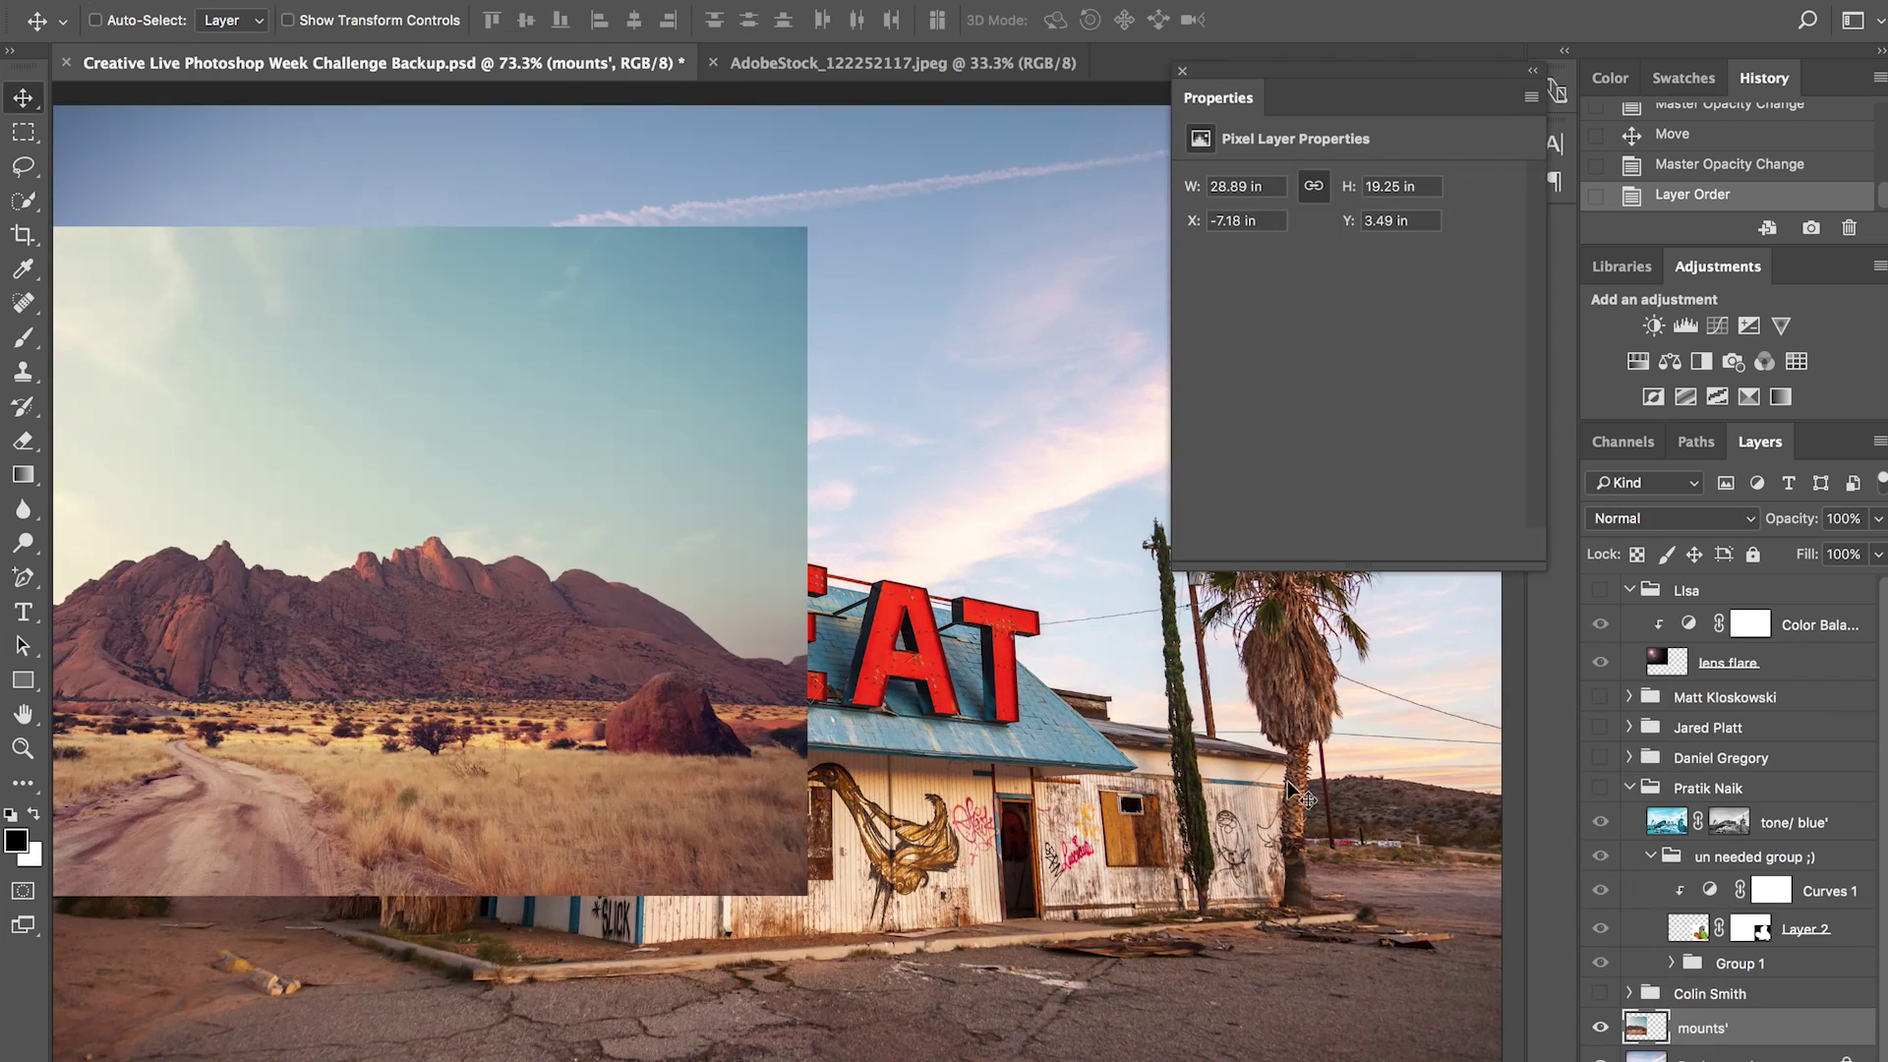
key(alt+ctrl+m)
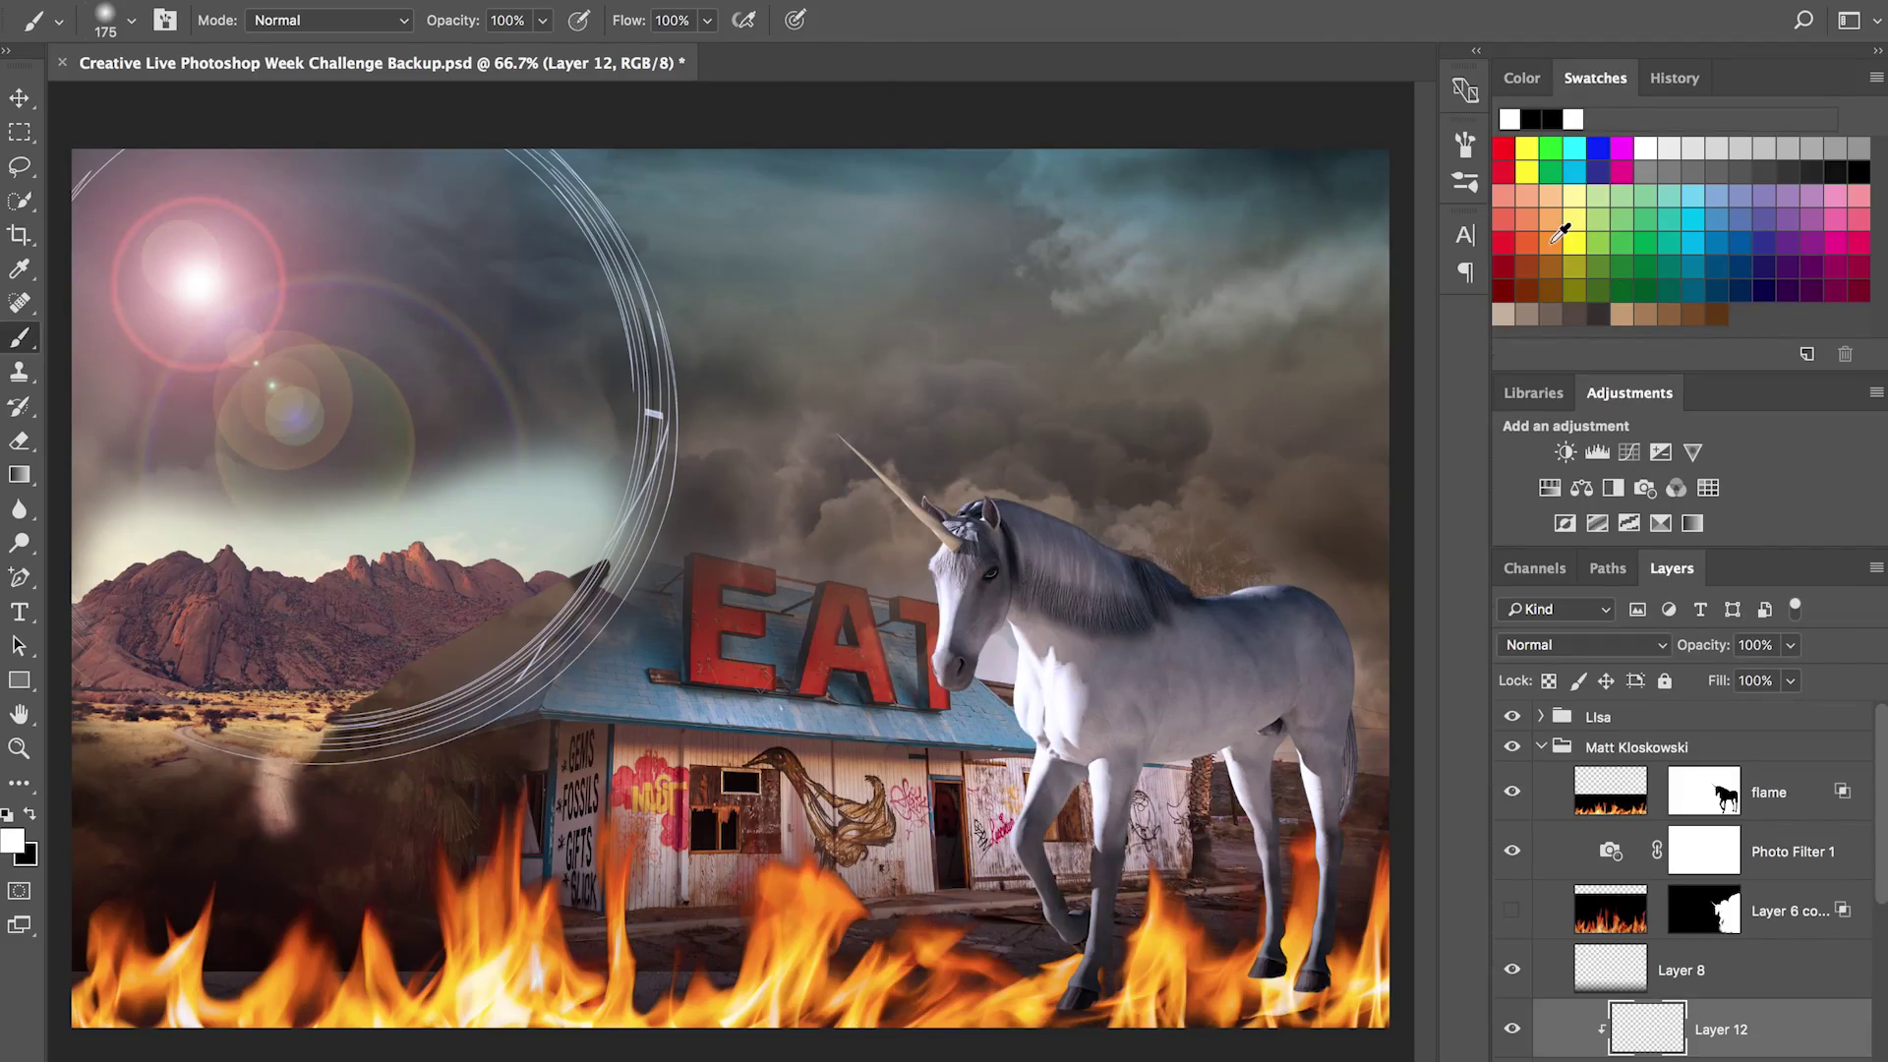
drag(959, 680, 1036, 564)
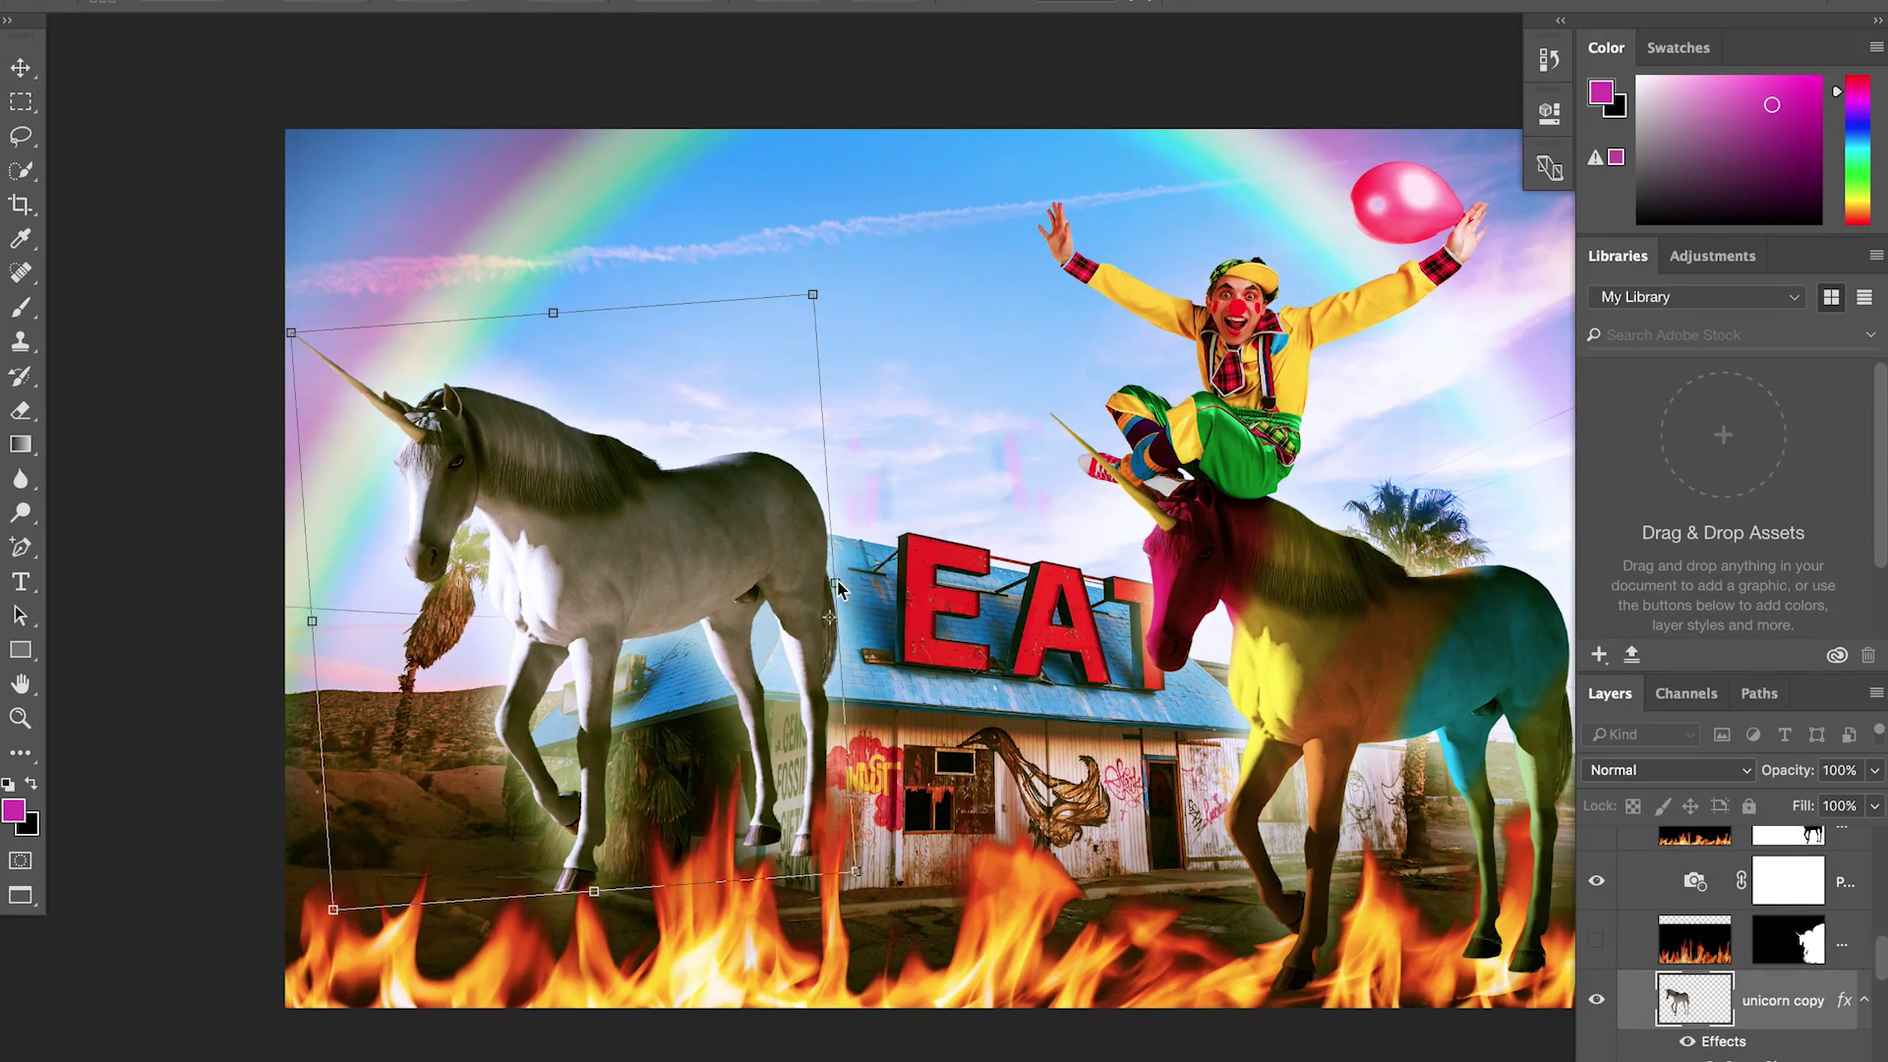
Drag the duplicated unicorn to the left side of the diner.
drag(837, 588, 737, 708)
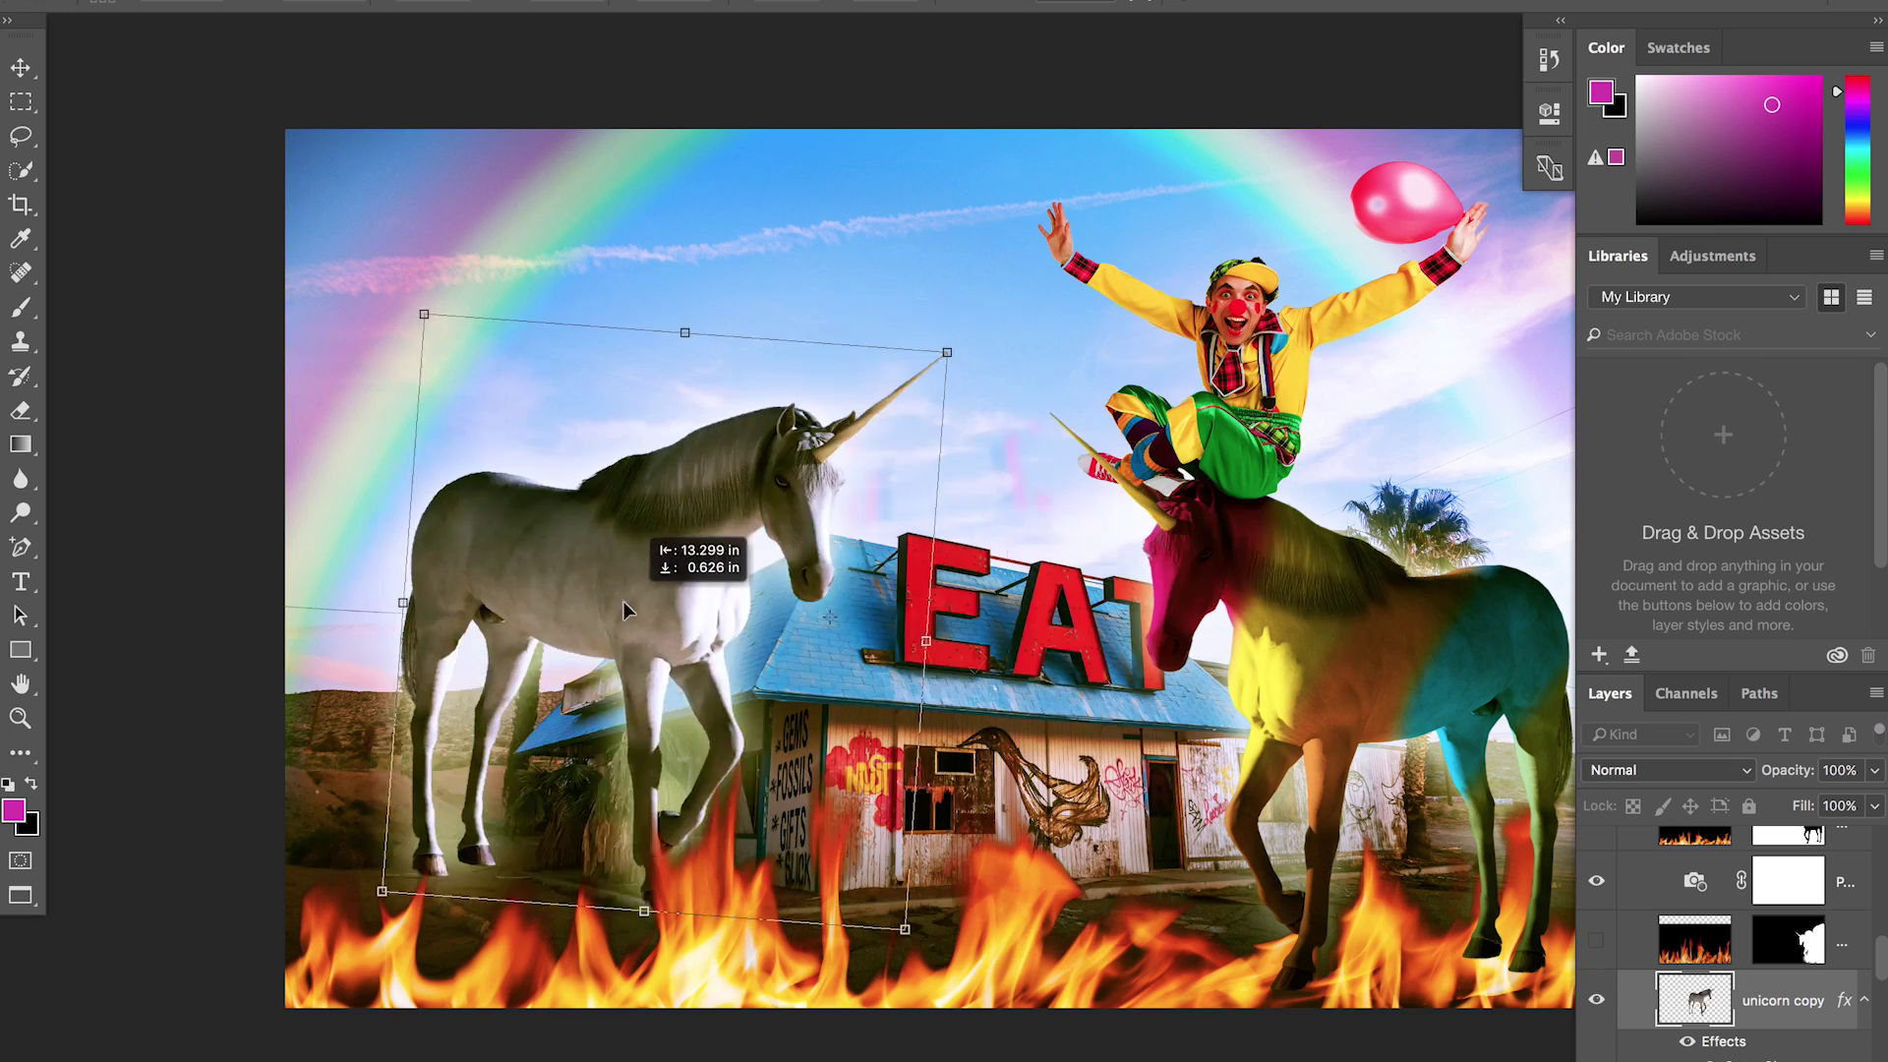